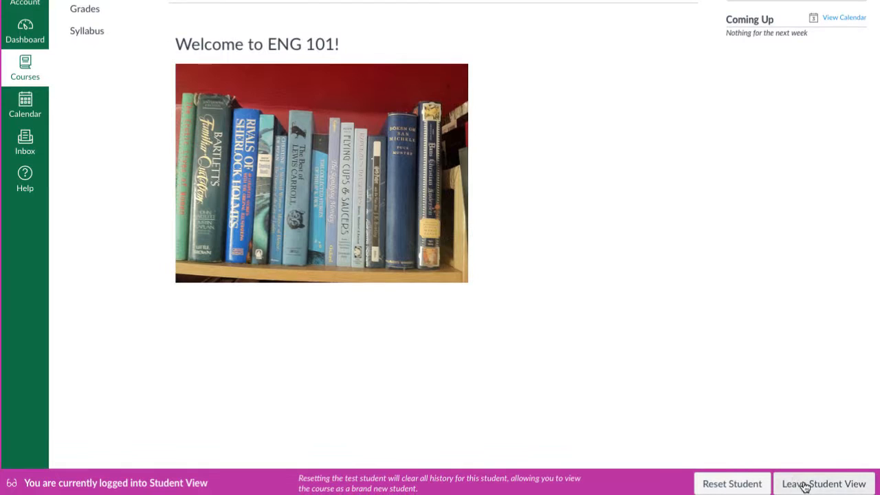
- Leave Student View and add a module named Section 1 to the Mycourse 101 modules
left_click(819, 484)
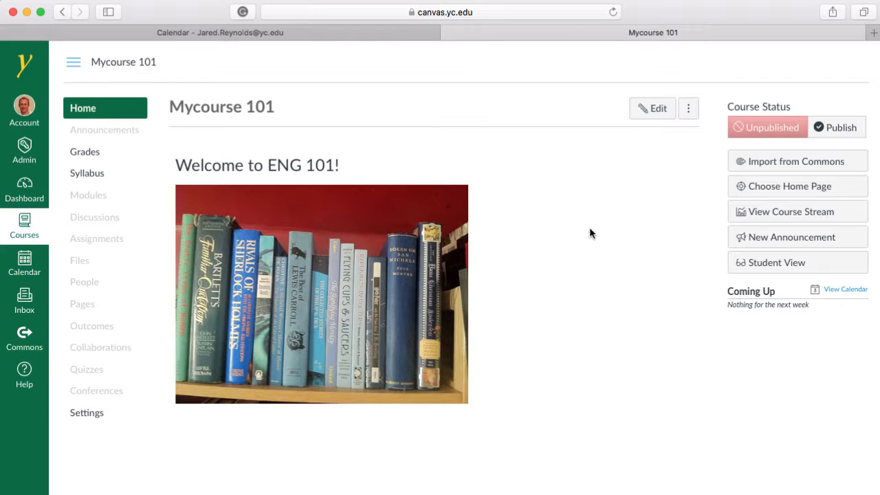
left_click(75, 197)
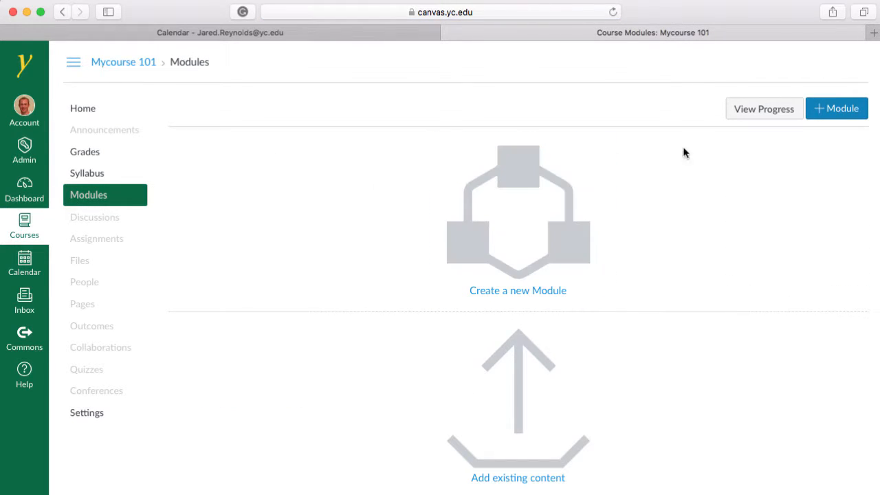
left_click(829, 116)
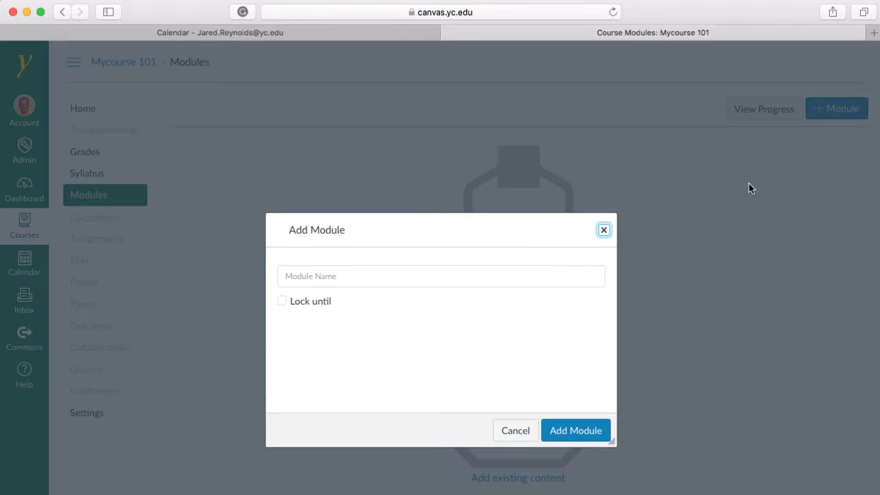
left_click(376, 276)
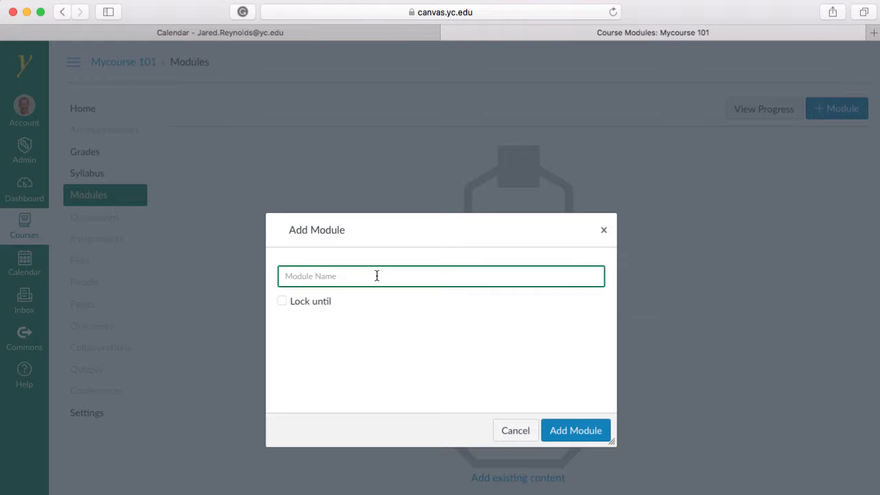
type("Section 1")
left_click(564, 434)
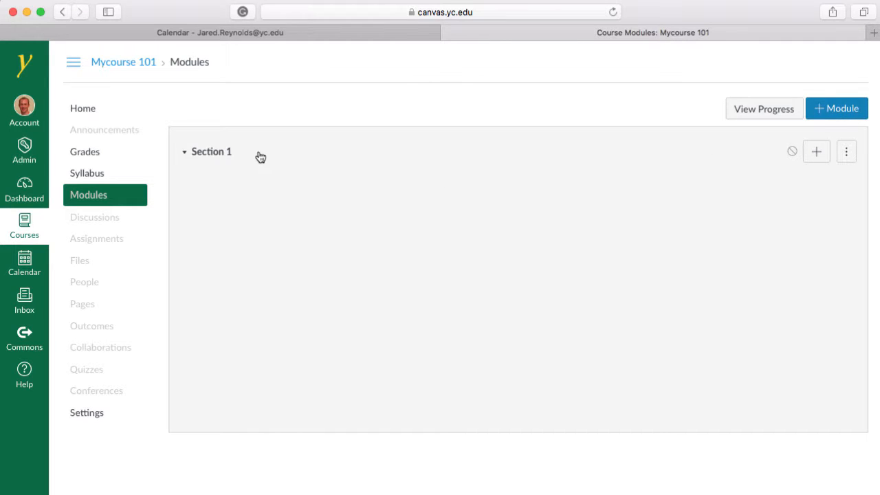
- Add two more modules named Section 2 and Section 3
left_click(827, 112)
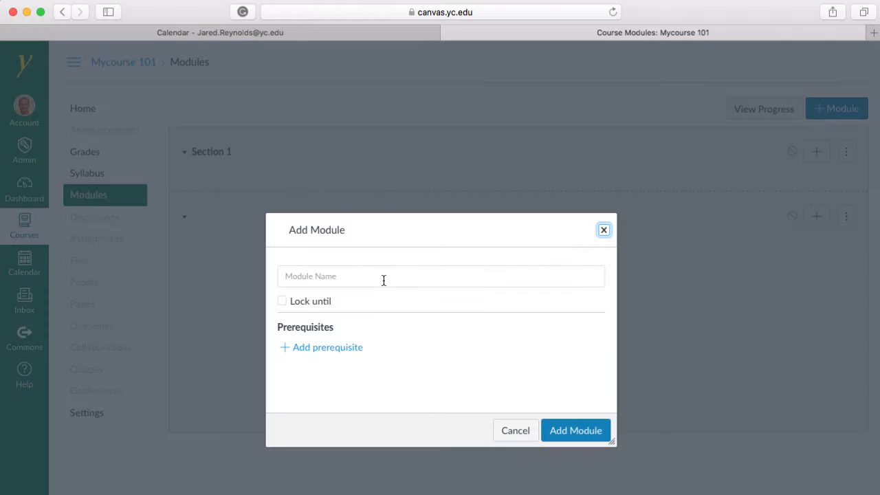
type("Section 2")
left_click(547, 434)
left_click(837, 109)
type("Section 3")
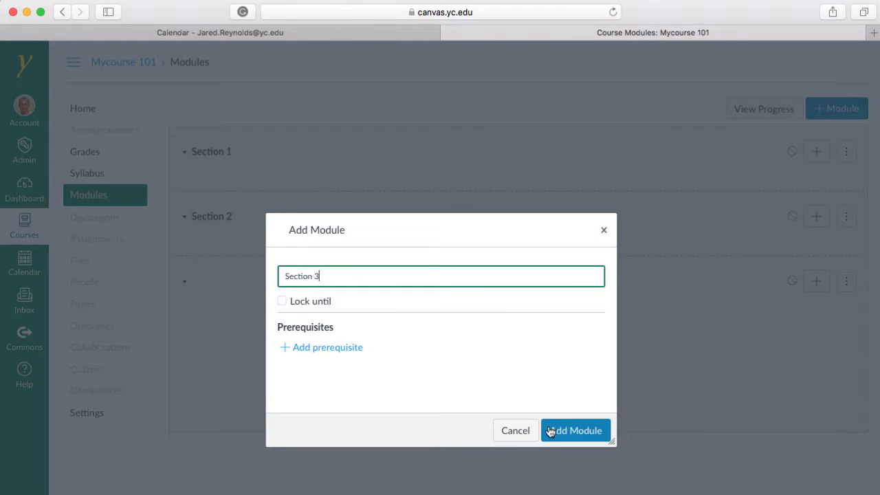
left_click(550, 431)
- Add two further modules named Section 4 and Section 5
left_click(834, 110)
left_click(369, 279)
type("Section 4")
left_click(554, 432)
left_click(834, 110)
type("Section 5")
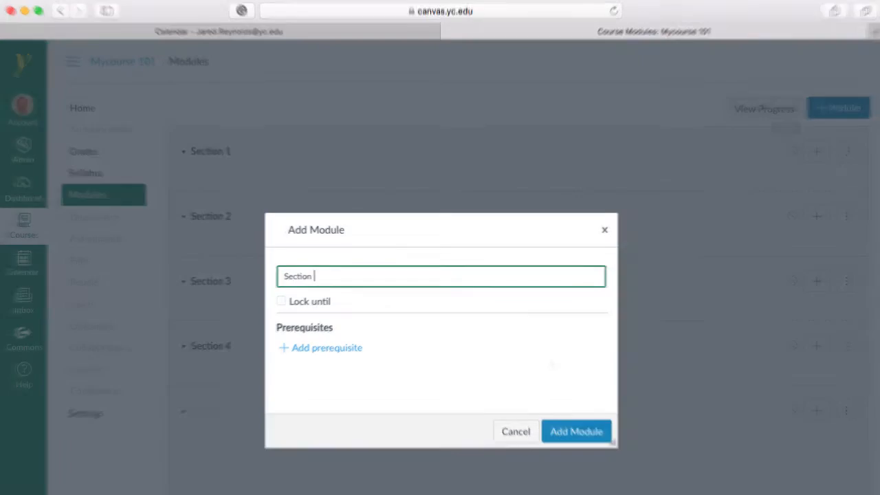
left_click(576, 431)
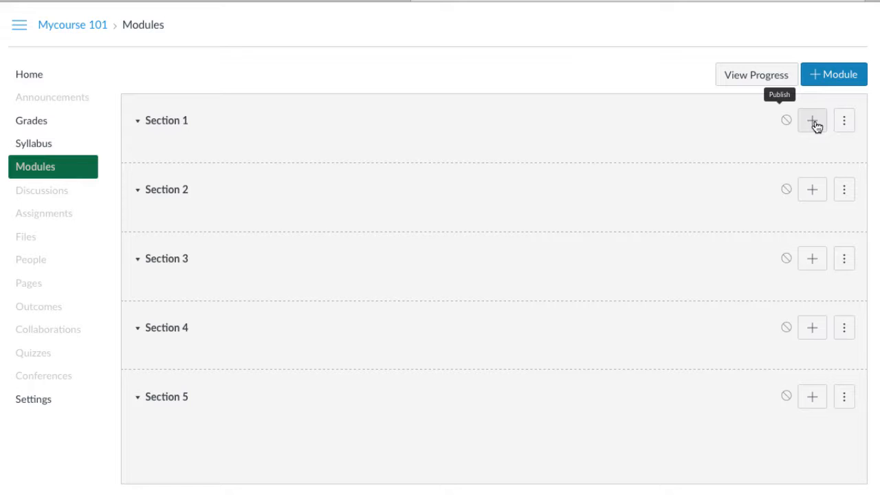
- Add the existing assignment Assignment 1 to the Section 1 module without indentation
left_click(813, 122)
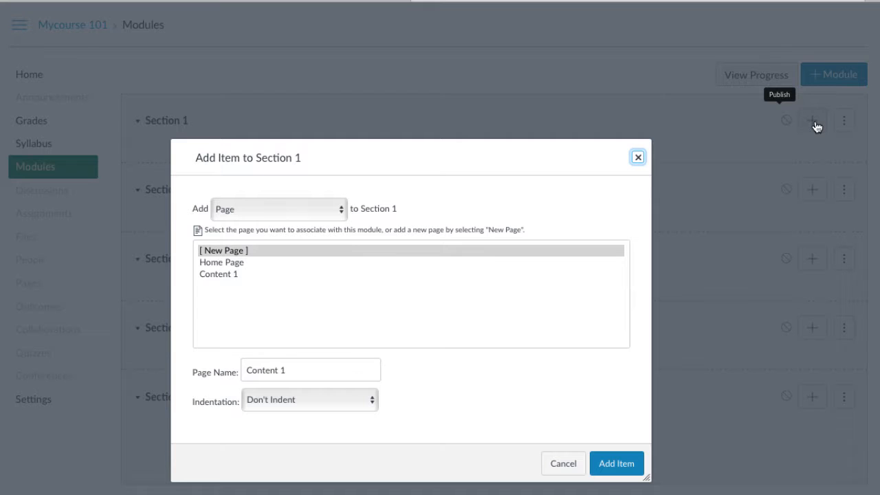
left_click(295, 205)
left_click(231, 171)
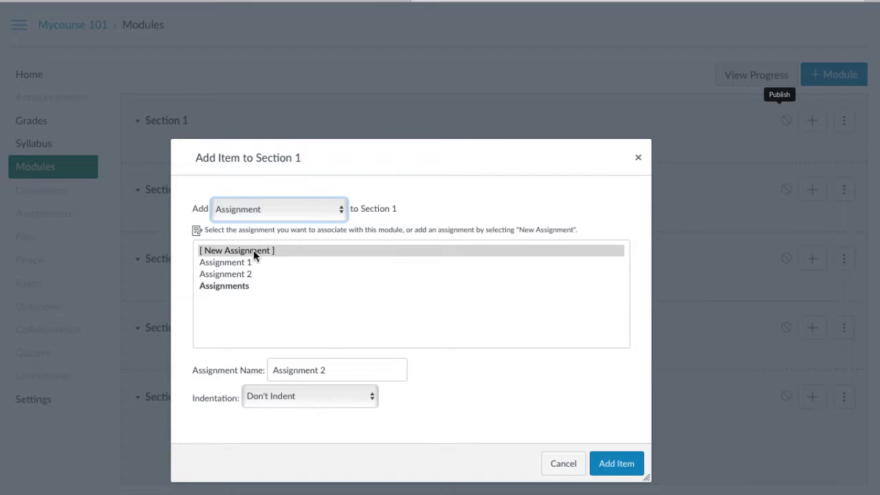
left_click(218, 262)
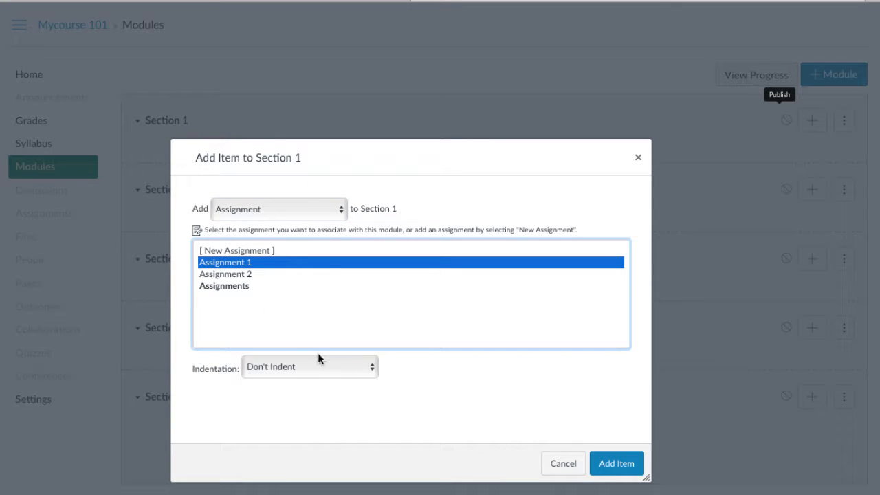
left_click(616, 464)
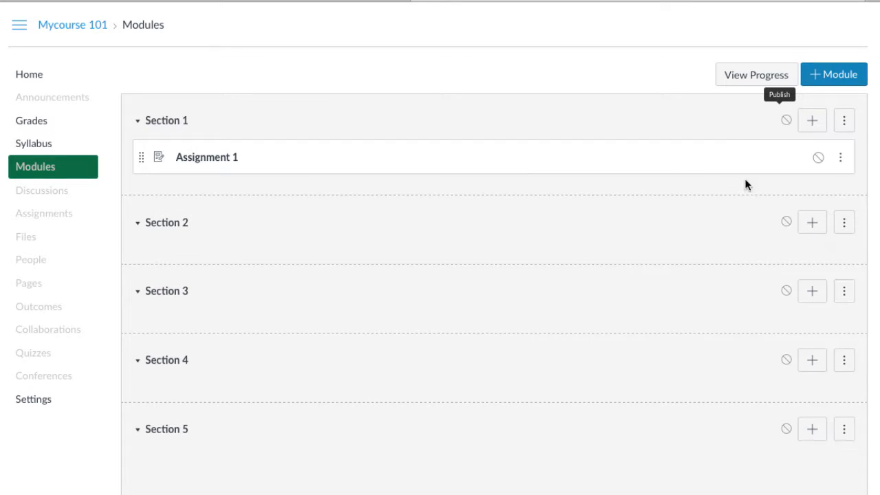
- Add the existing assignment Assignment 2 to the Section 1 module
left_click(810, 128)
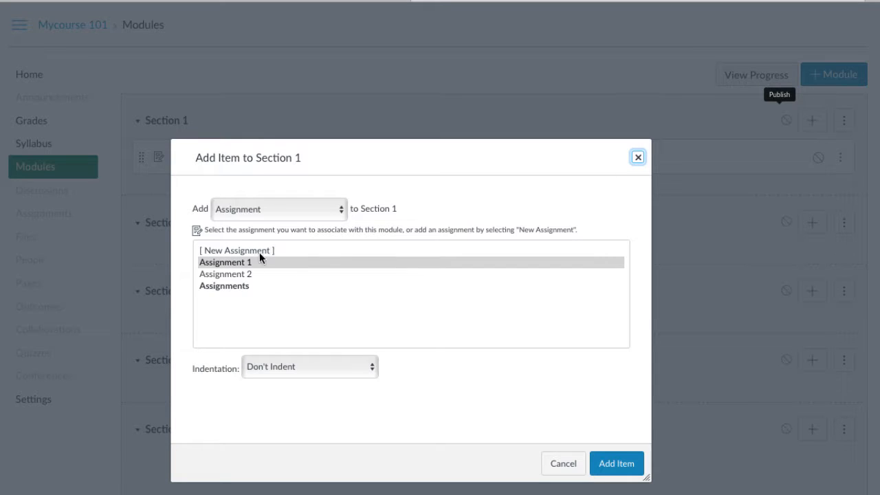
left_click(234, 274)
left_click(616, 464)
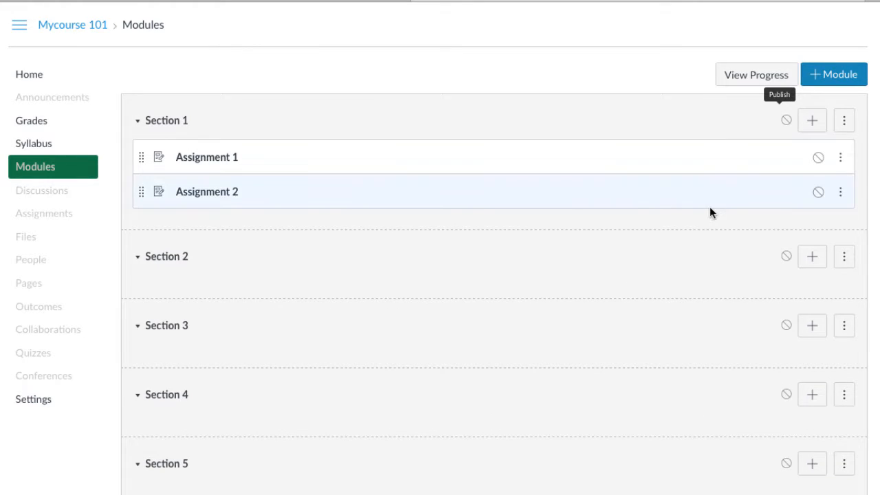
- Create a new assignment named Assignment 3 as an item in the Section 1 module
left_click(809, 121)
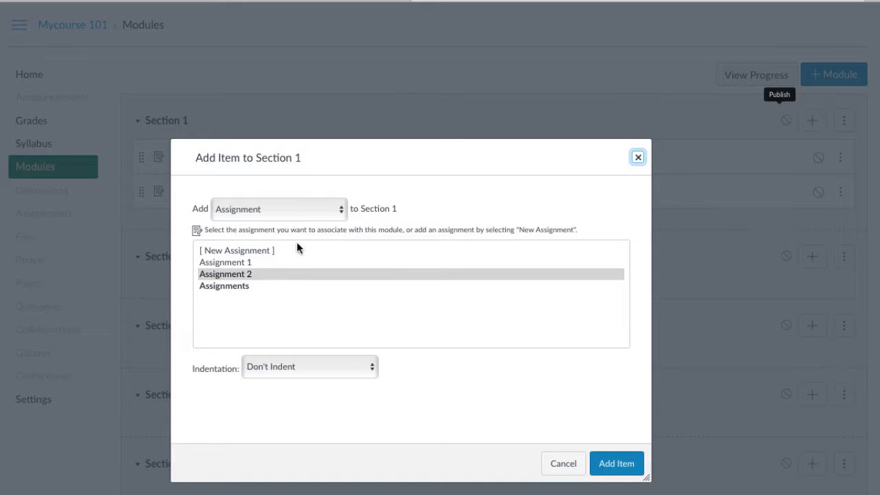
left_click(248, 252)
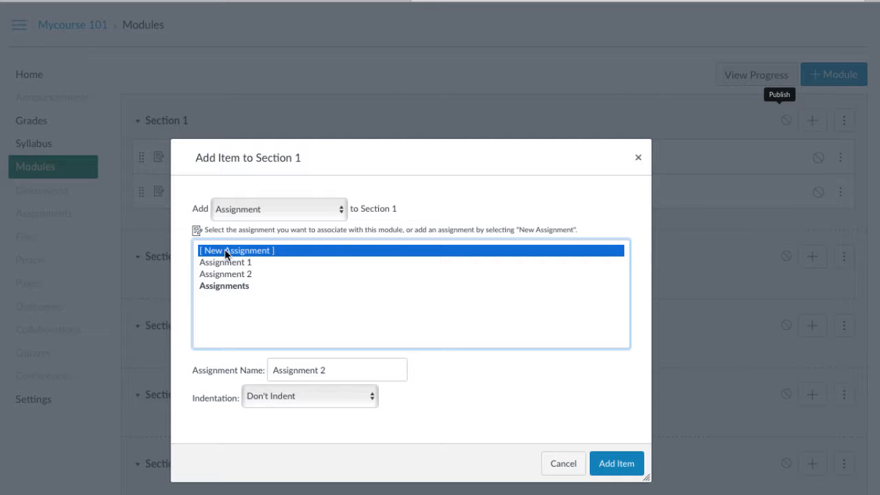
left_click(353, 375)
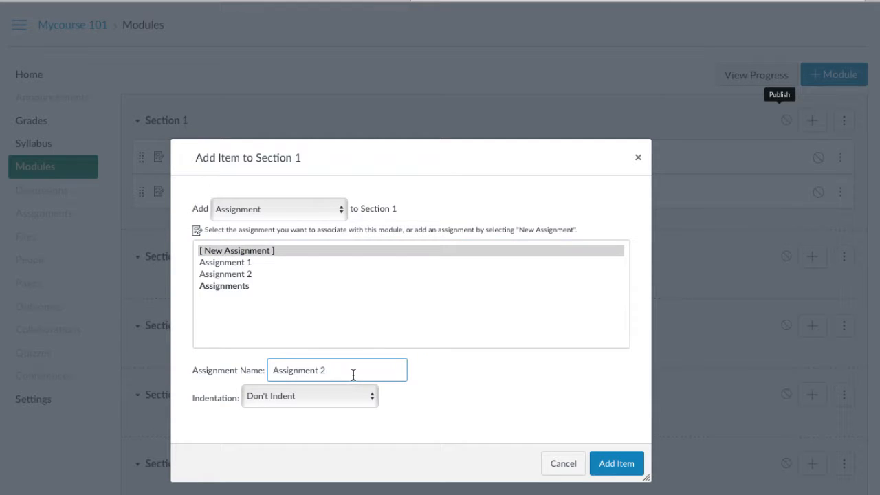
key("BackSpace")
type("3")
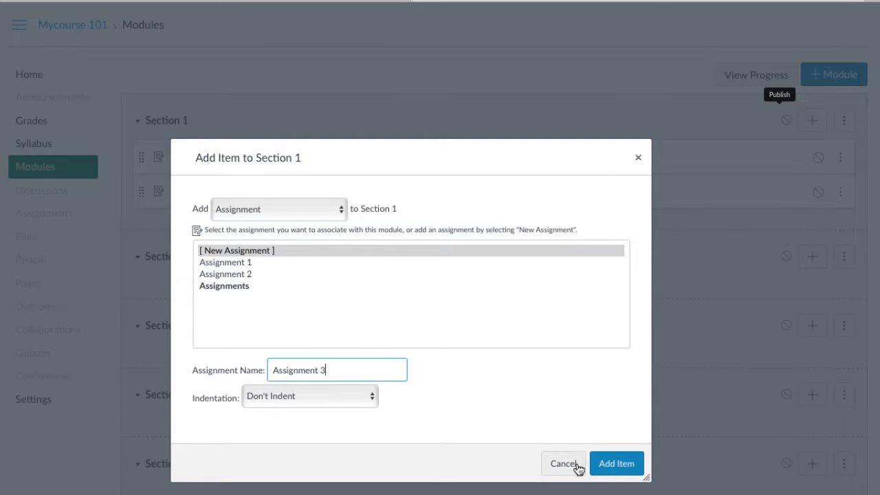
left_click(614, 465)
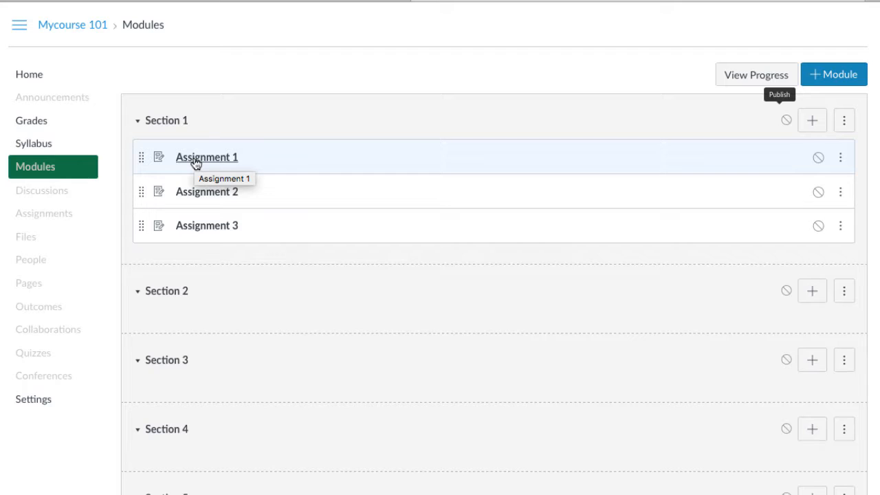
- Set Assignment 1 to 10 points, then save and publish it
left_click(194, 161)
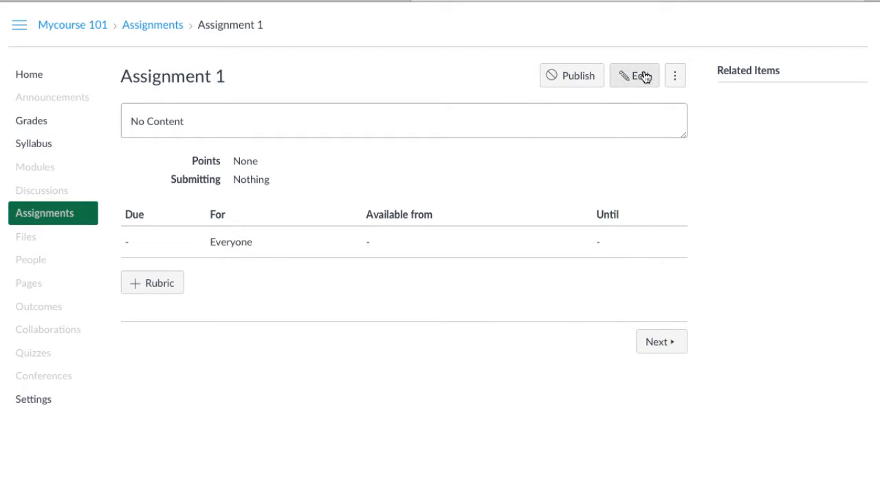
left_click(640, 76)
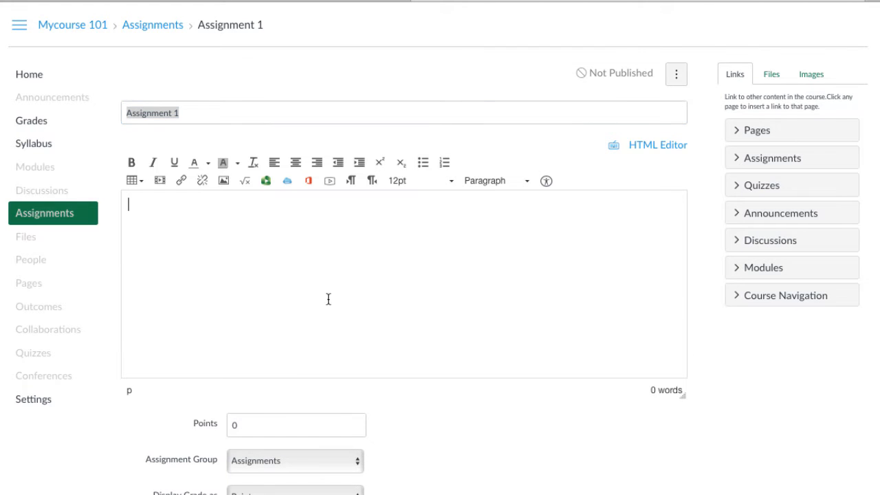
left_click(234, 425)
type("10")
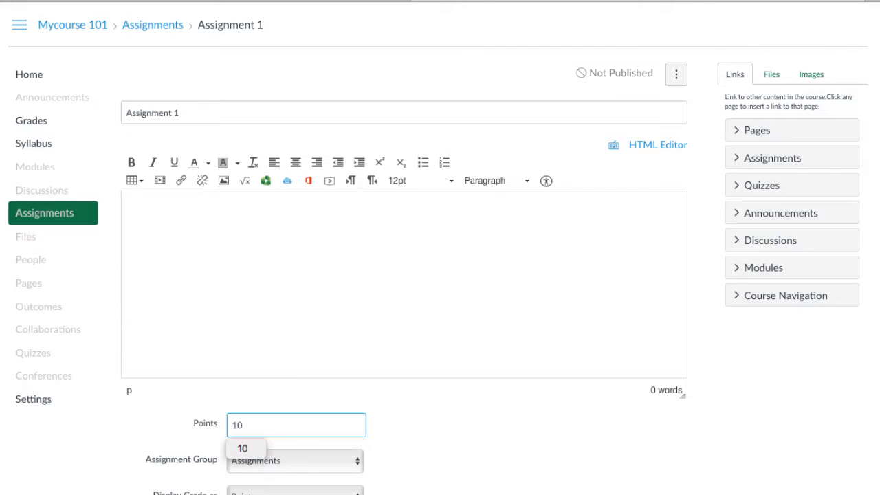
left_click(605, 494)
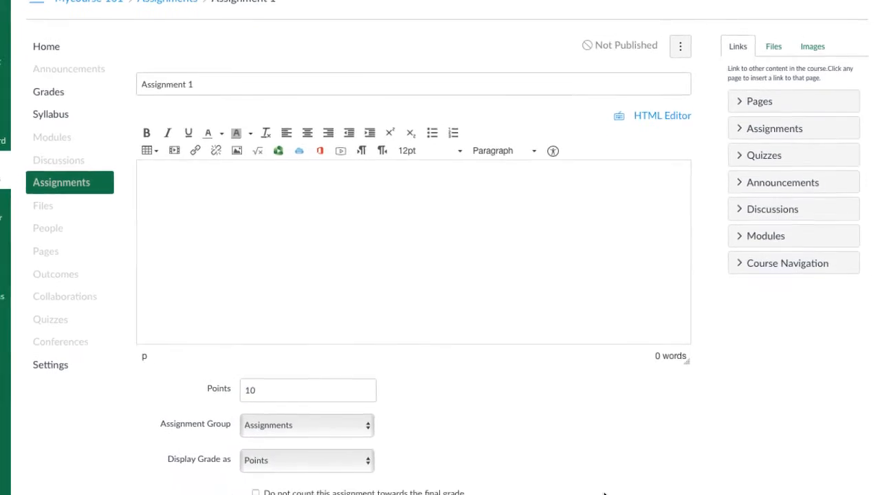
scroll(605, 482, "down", 7)
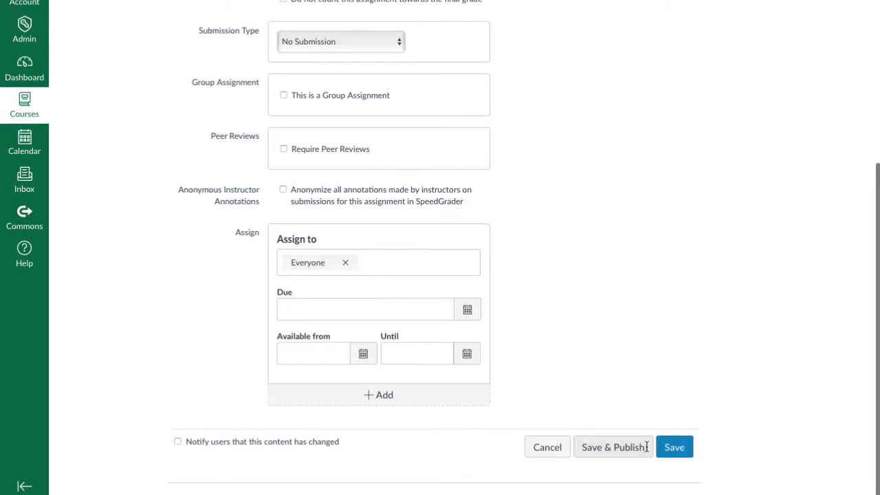
left_click(613, 447)
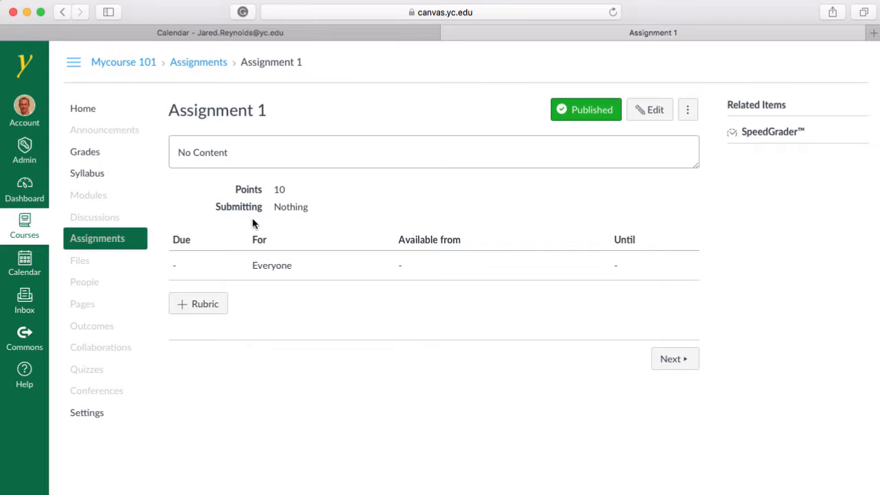
- Publish the Section 1 module along with its Assignment 2 and Assignment 3 items
left_click(82, 198)
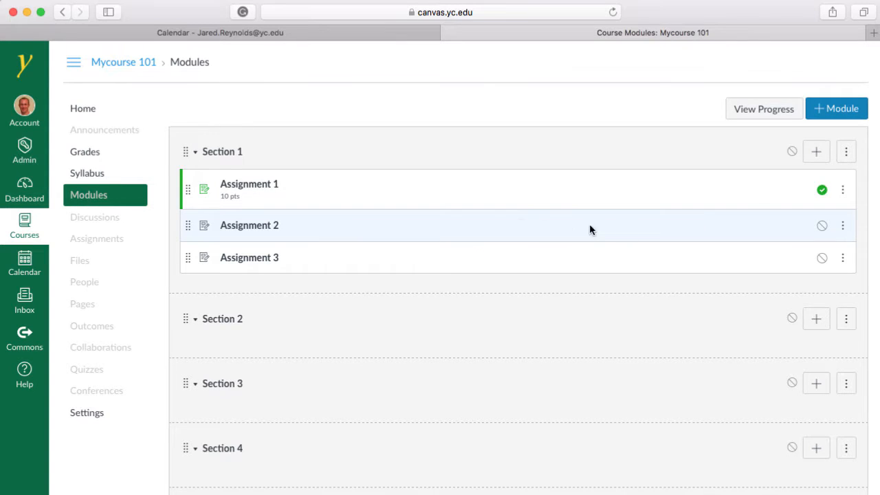
left_click(792, 153)
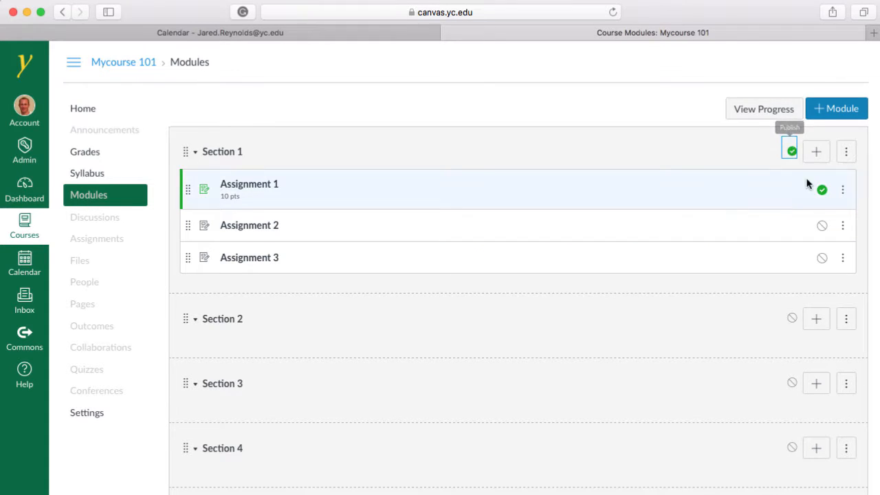
left_click(822, 227)
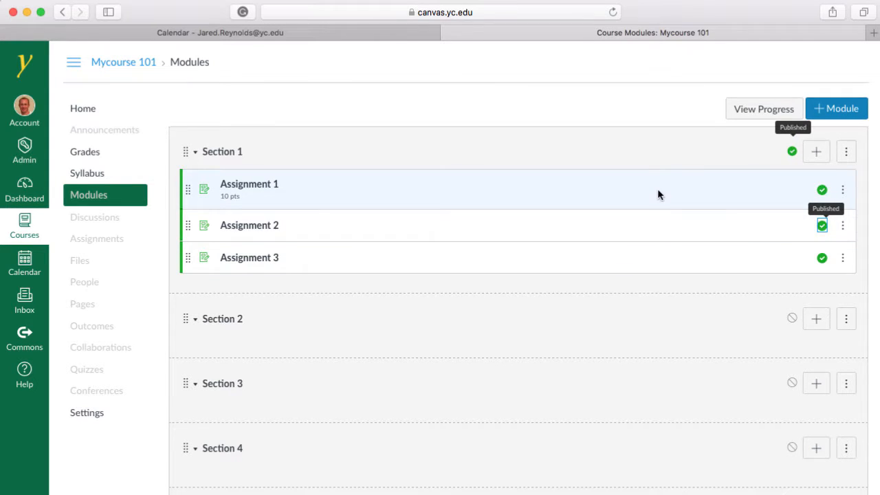
- Enter a grade of 9 for the first student on Assignment 1 in the course gradebook
left_click(89, 152)
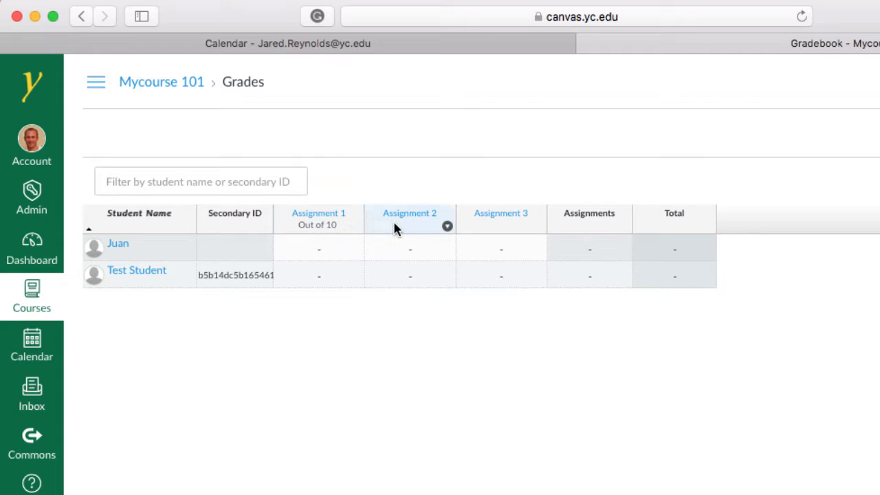
left_click(303, 246)
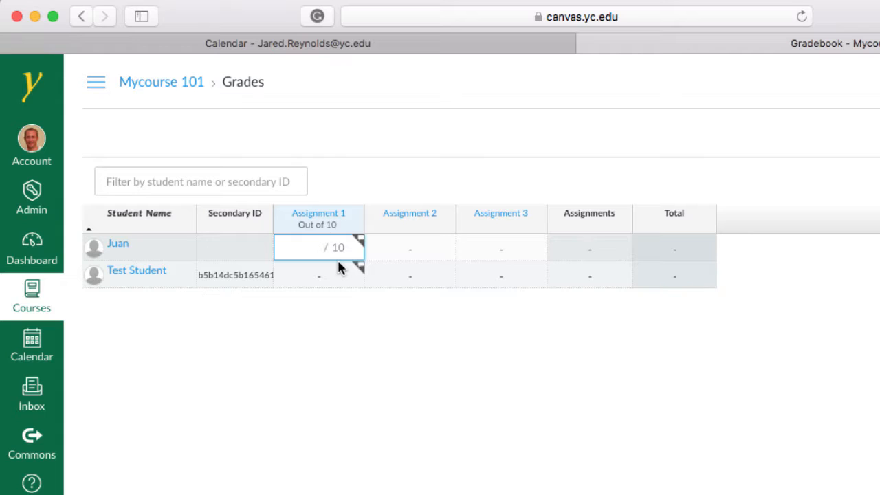
type("9")
key("Tab")
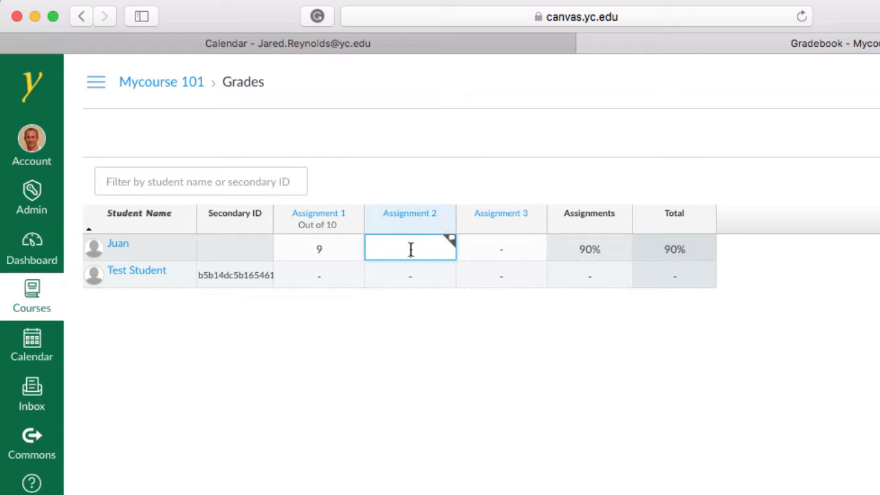
- Try a grade of 1 for the first student on Assignment 2, and clear the entry again
type("1")
key("Tab")
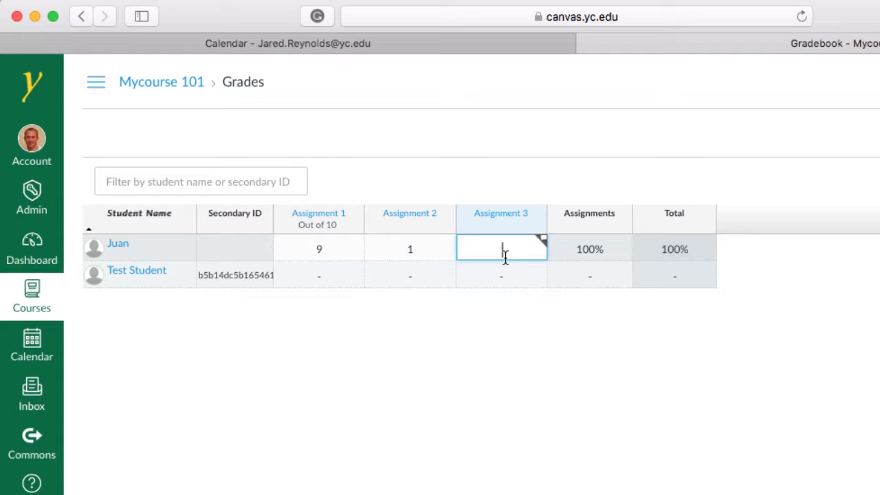
left_click(411, 249)
key("BackSpace")
key("Tab")
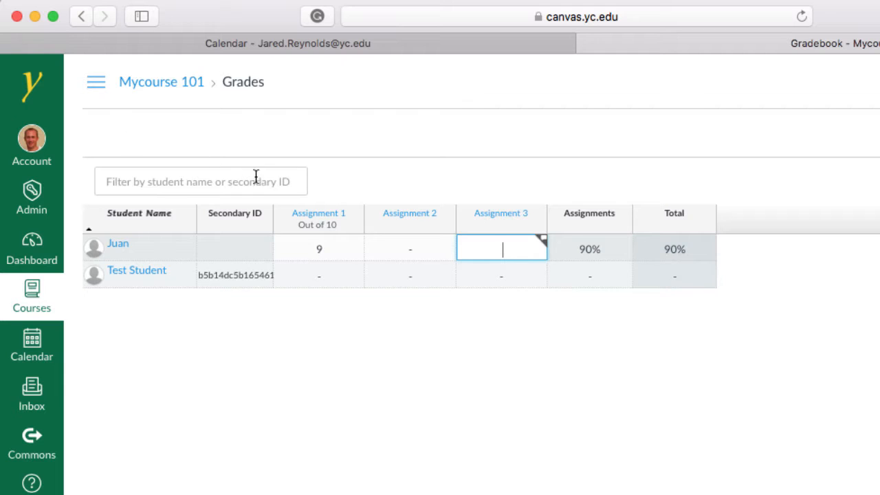
left_click(97, 88)
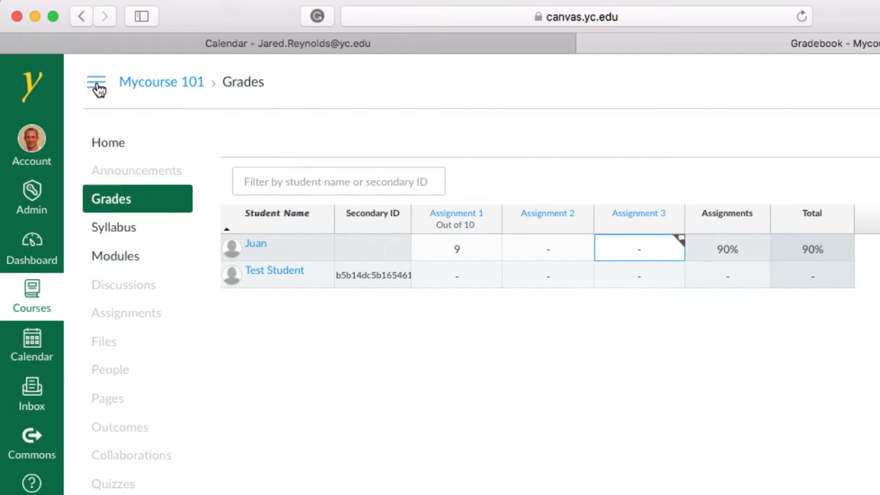
left_click(97, 87)
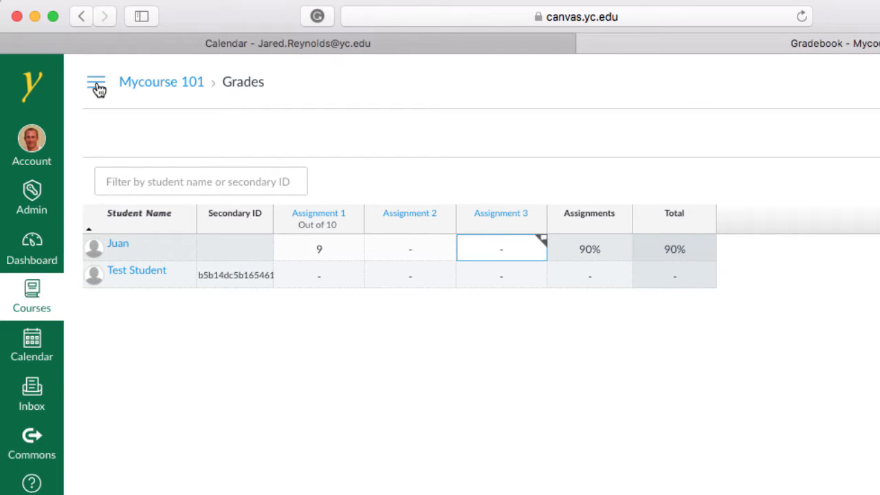
left_click(97, 88)
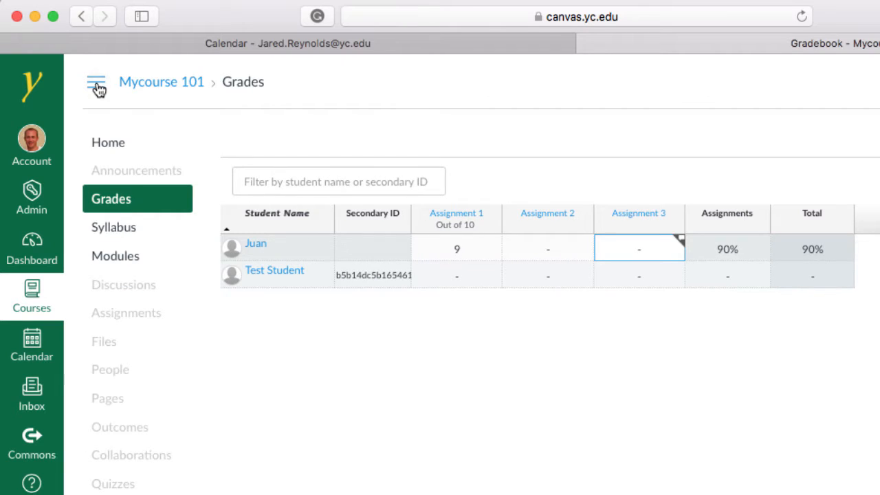
left_click(98, 89)
left_click(97, 89)
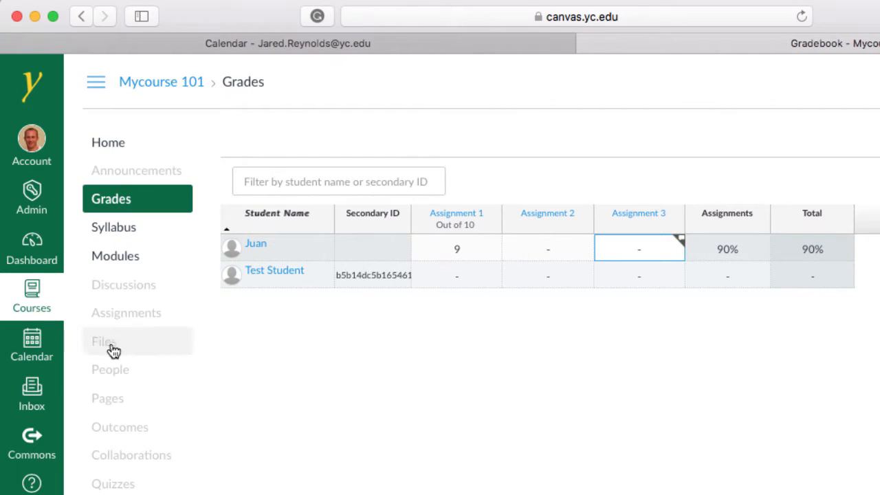
left_click(92, 89)
- Open Assignment 2 from the course modules for editing, set it to 10 points and save it
left_click(89, 90)
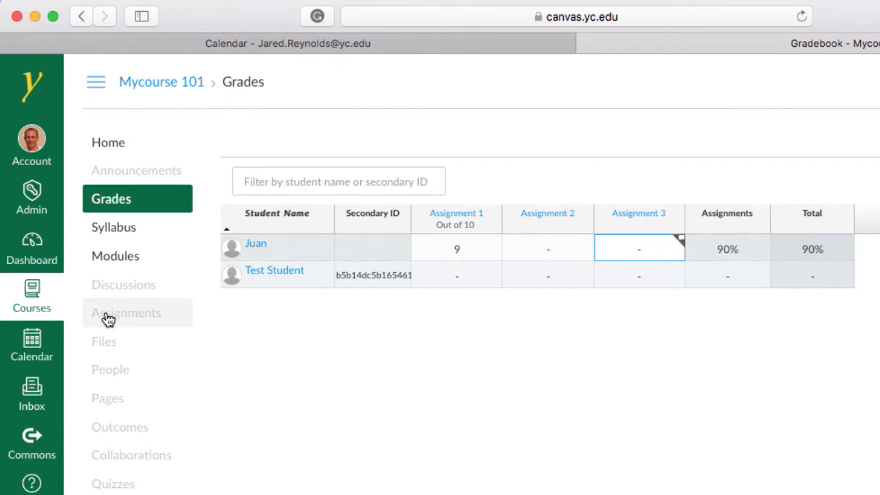
left_click(124, 262)
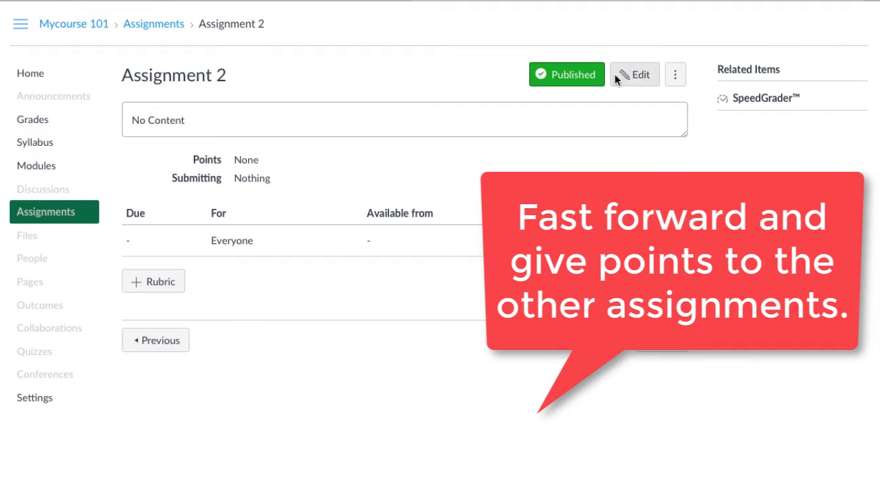
left_click(623, 74)
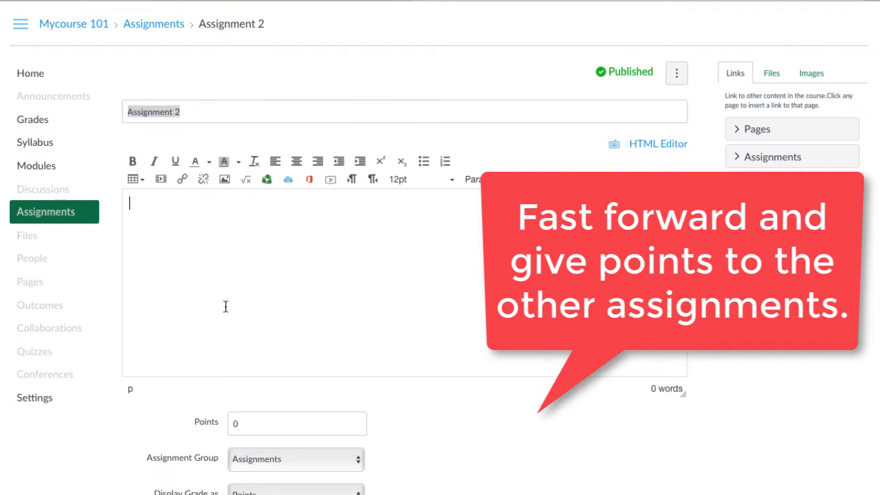
left_click(233, 426)
type("1")
scroll(538, 382, "down", 8)
left_click(656, 483)
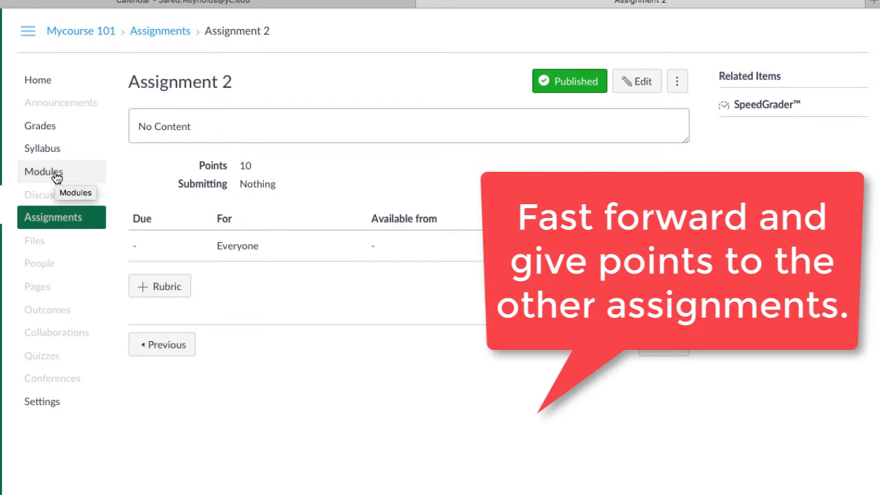
- Open Assignment 3 from the Section 1 module for editing, set it to 10 points and save it
left_click(55, 174)
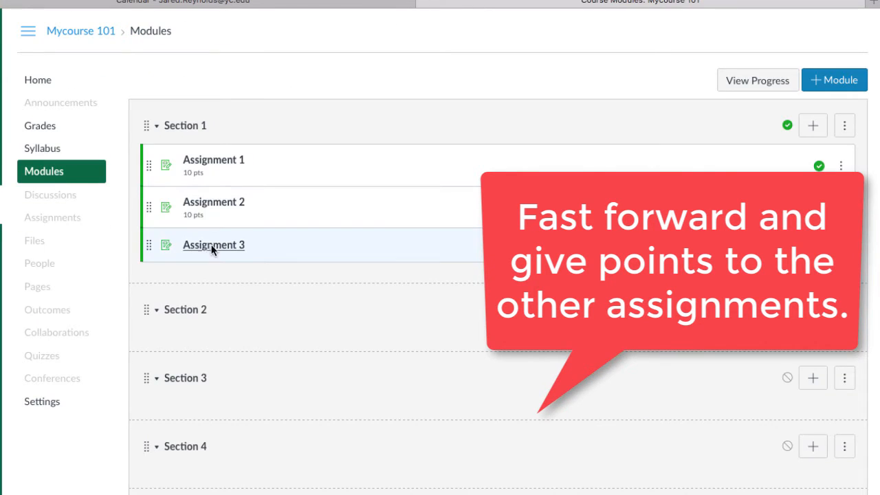
left_click(214, 245)
left_click(654, 86)
scroll(412, 275, "down", 5)
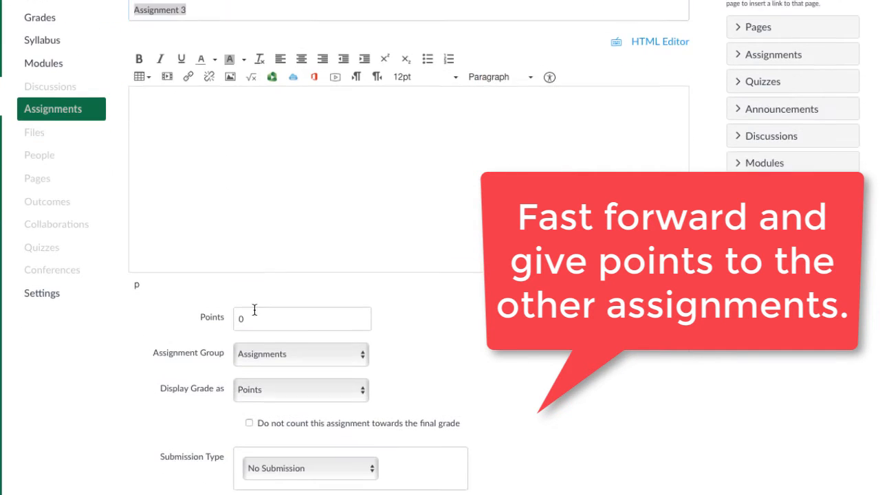
left_click(240, 305)
type("1")
scroll(589, 374, "down", 6)
left_click(664, 442)
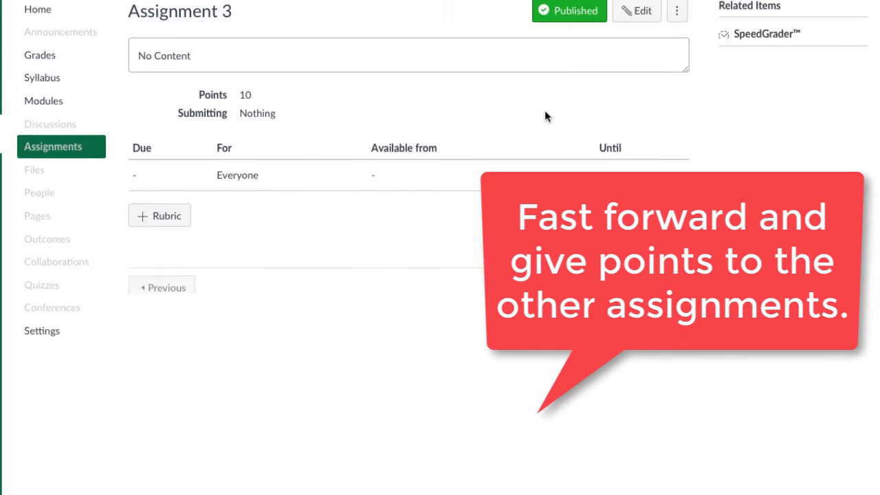
- Add a new assignment named Quiz to the Section 1 module
left_click(55, 172)
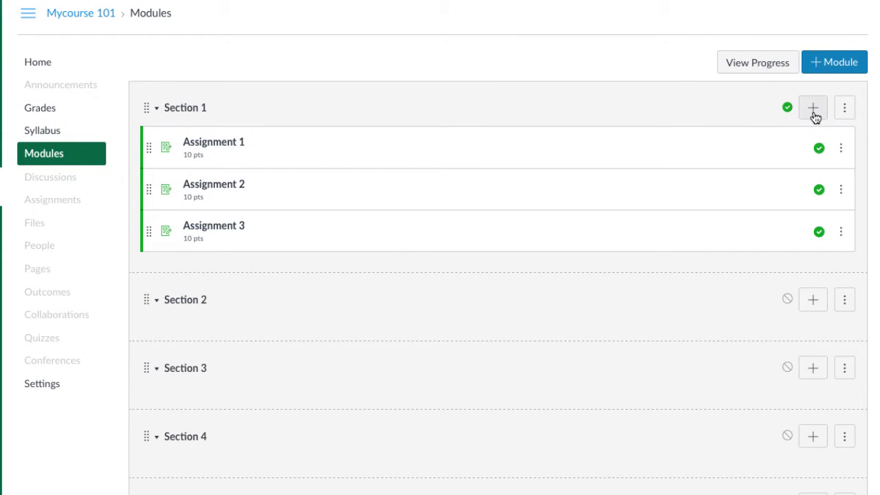
left_click(814, 110)
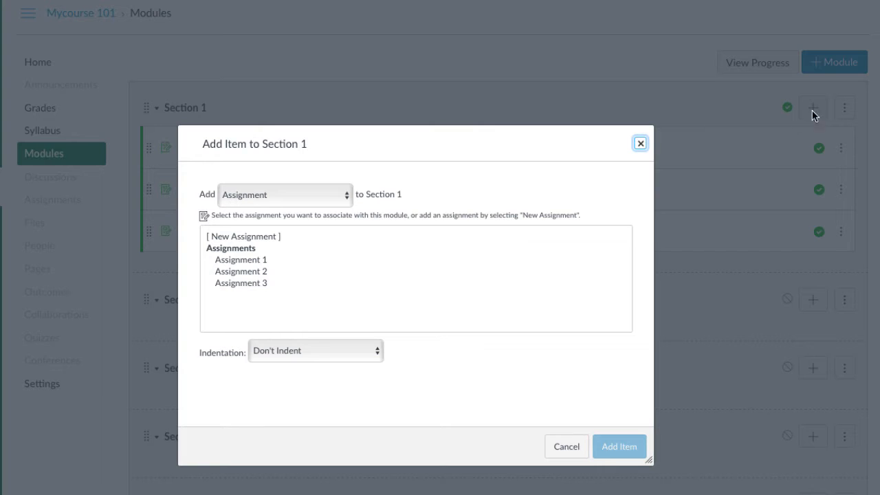
left_click(261, 238)
left_click(297, 355)
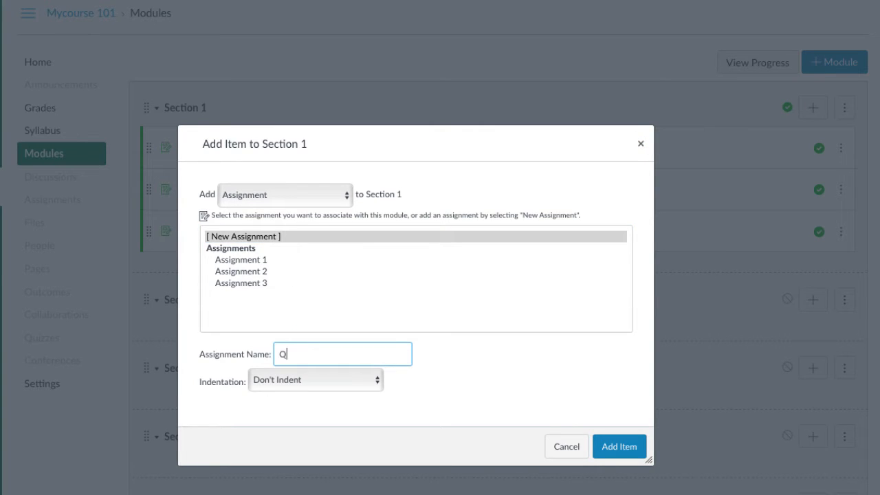
type("Quiz")
left_click(615, 452)
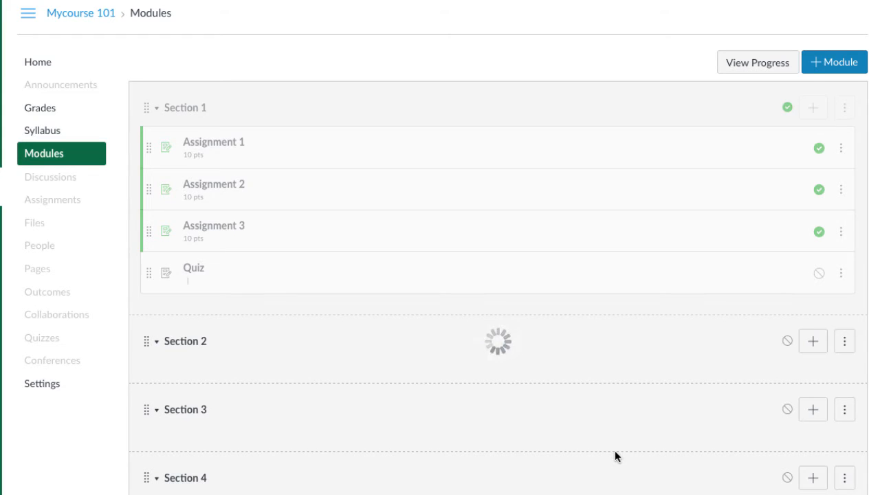
- Publish the Quiz assignment, set it to 20 points and save it
left_click(819, 270)
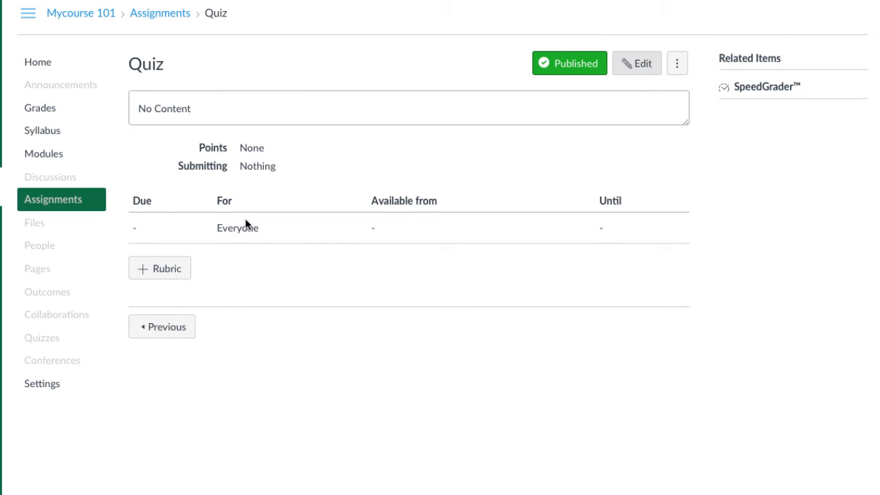
left_click(273, 411)
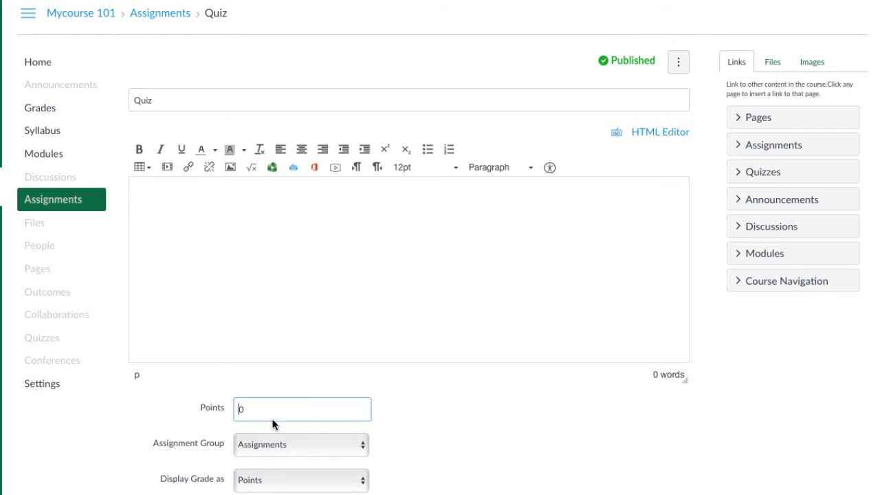
type("2")
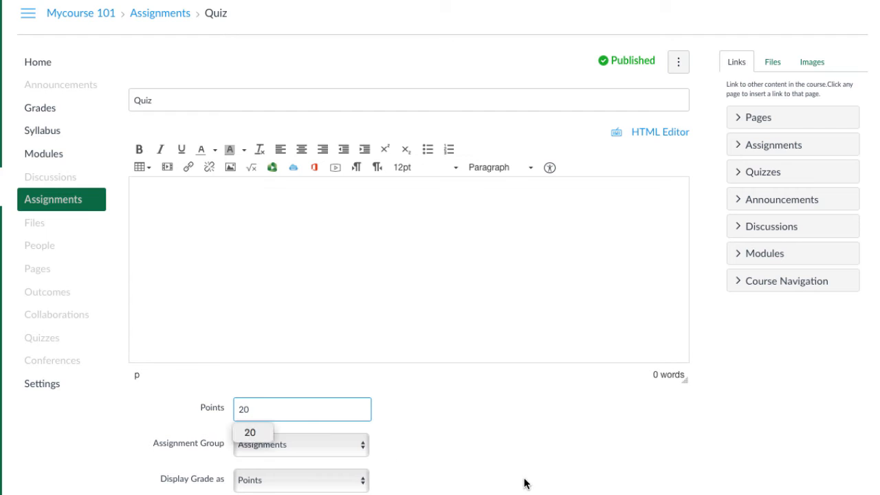
scroll(524, 477, "down", 10)
left_click(660, 456)
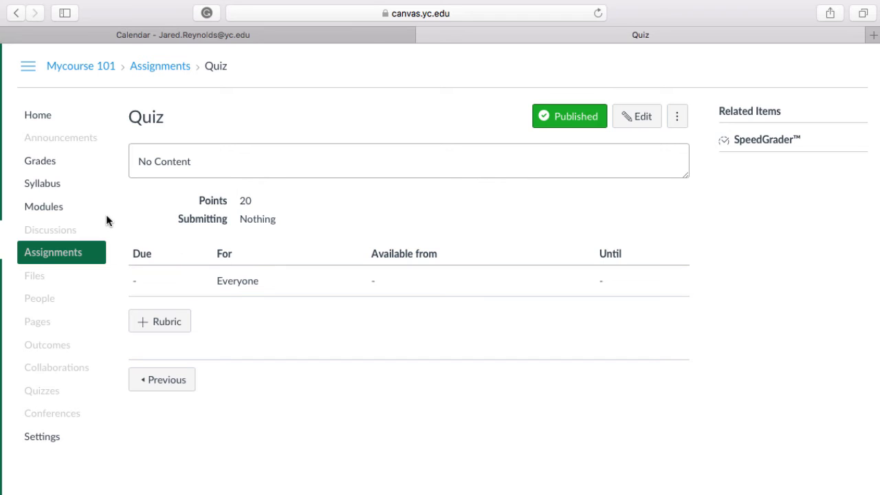
- Open the course gradebook
left_click(49, 166)
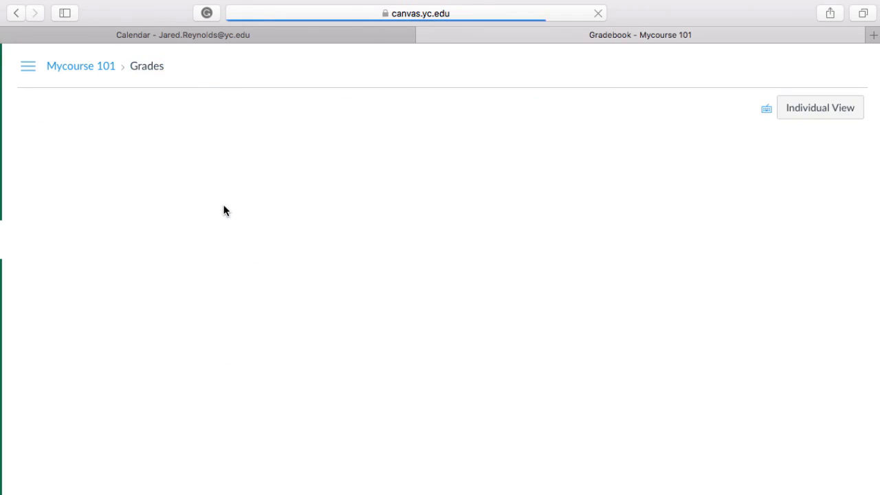